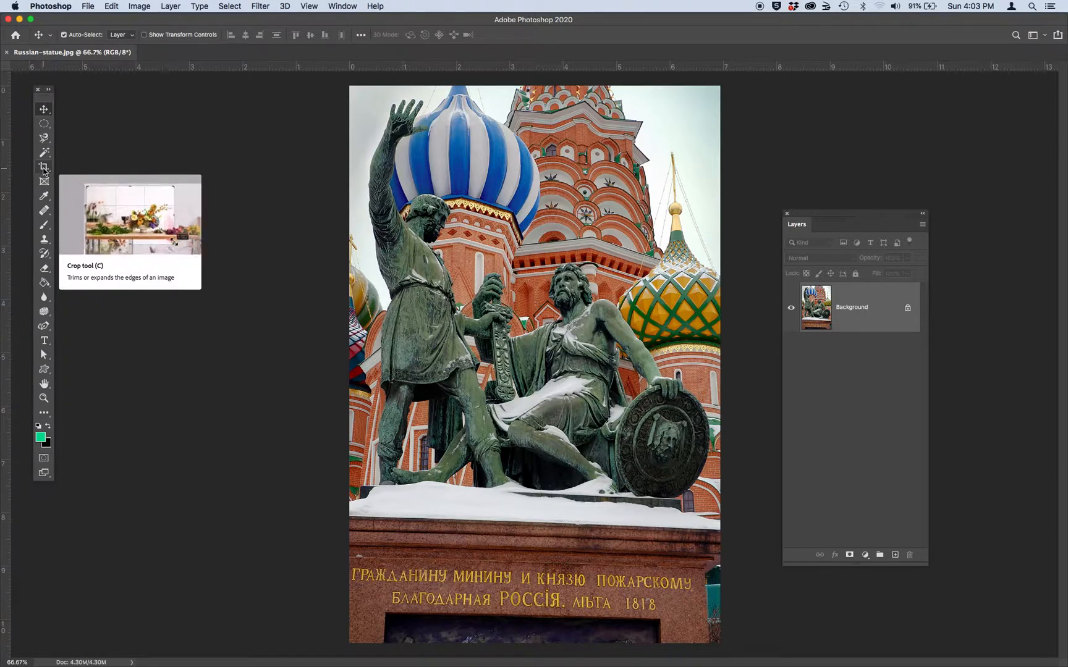
Crop the photo with an unconstrained Ratio crop, keeping the full upper edge and cutting off the gold inscription below the statue.
{"action": "left_click", "coordinate": [43, 168]}
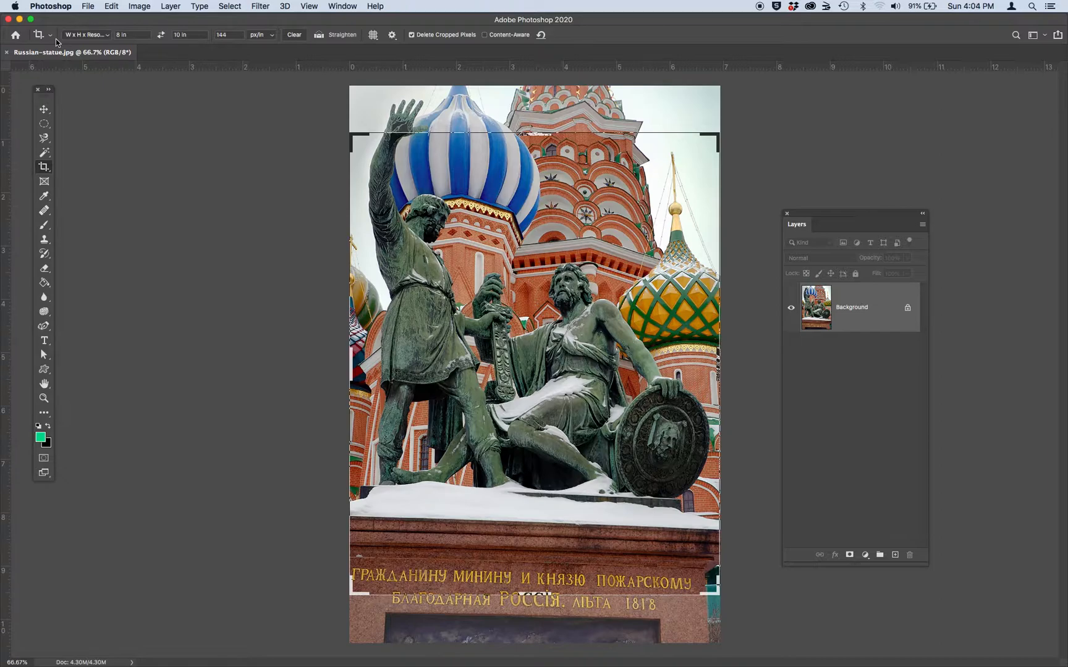
{"action": "left_click", "coordinate": [106, 37]}
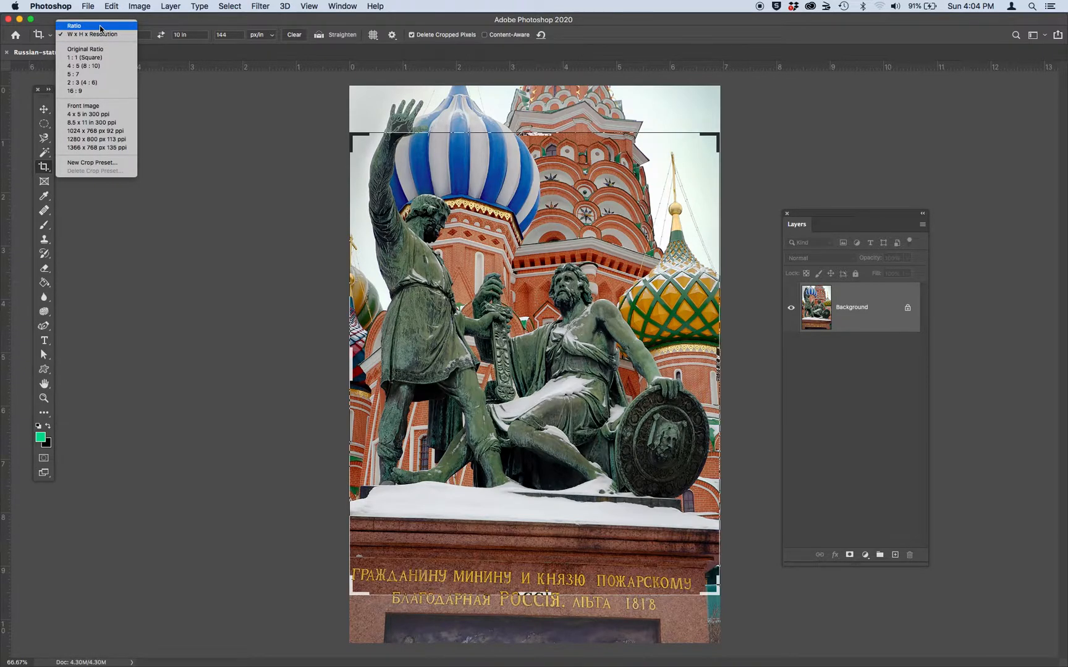
{"action": "left_click", "coordinate": [101, 26]}
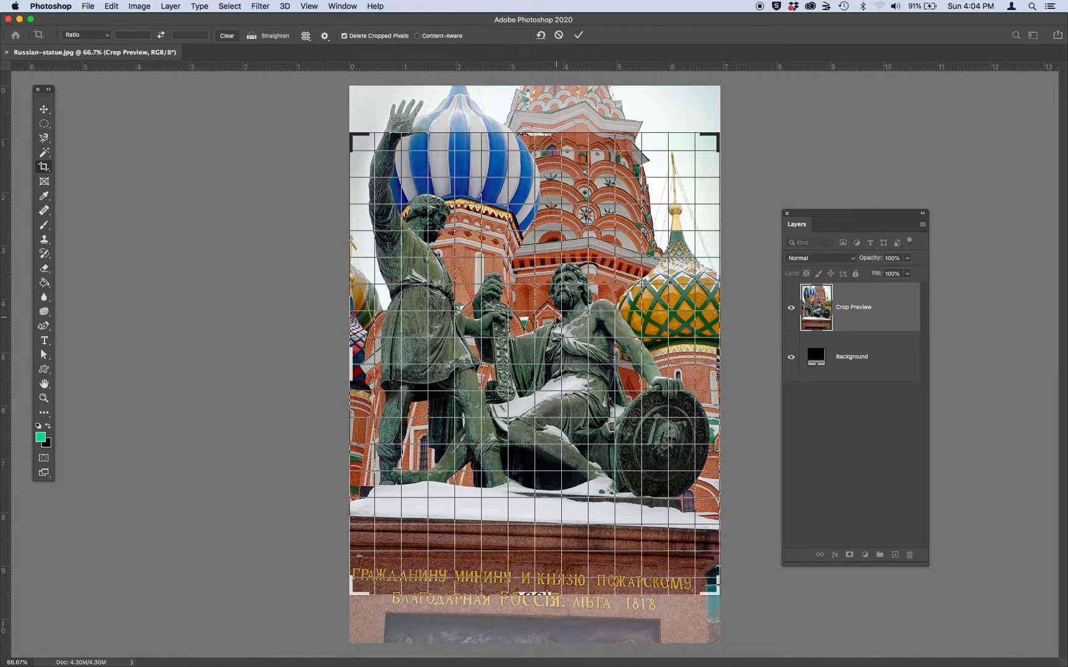
{"action": "left_click_drag", "start_coordinate": [537, 144], "coordinate": [532, 110]}
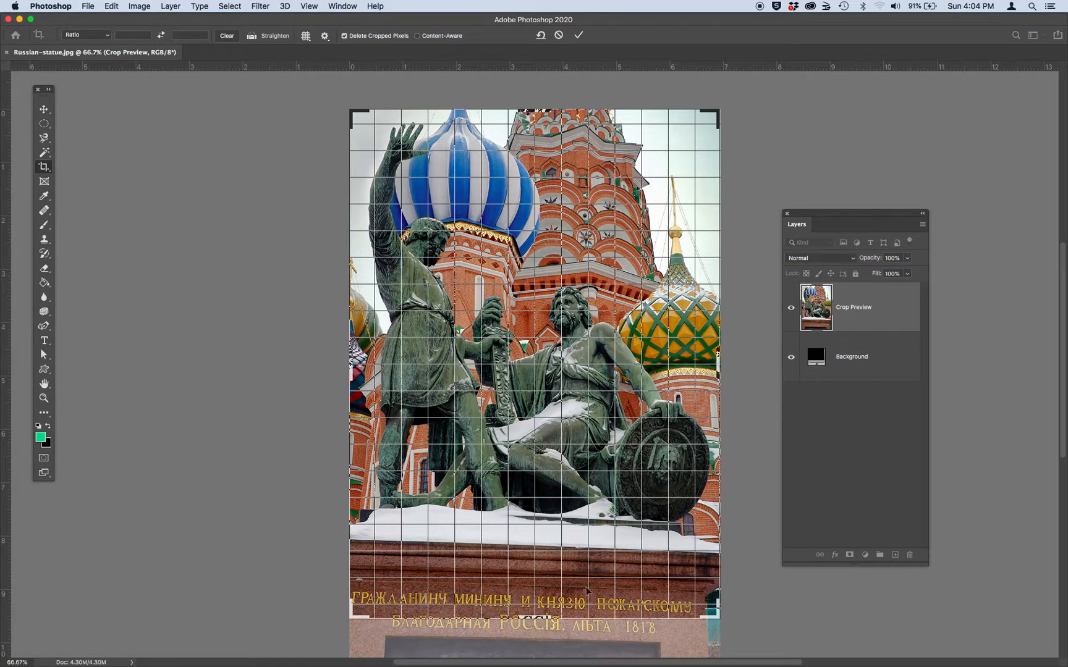
{"action": "left_click_drag", "start_coordinate": [542, 619], "coordinate": [540, 598]}
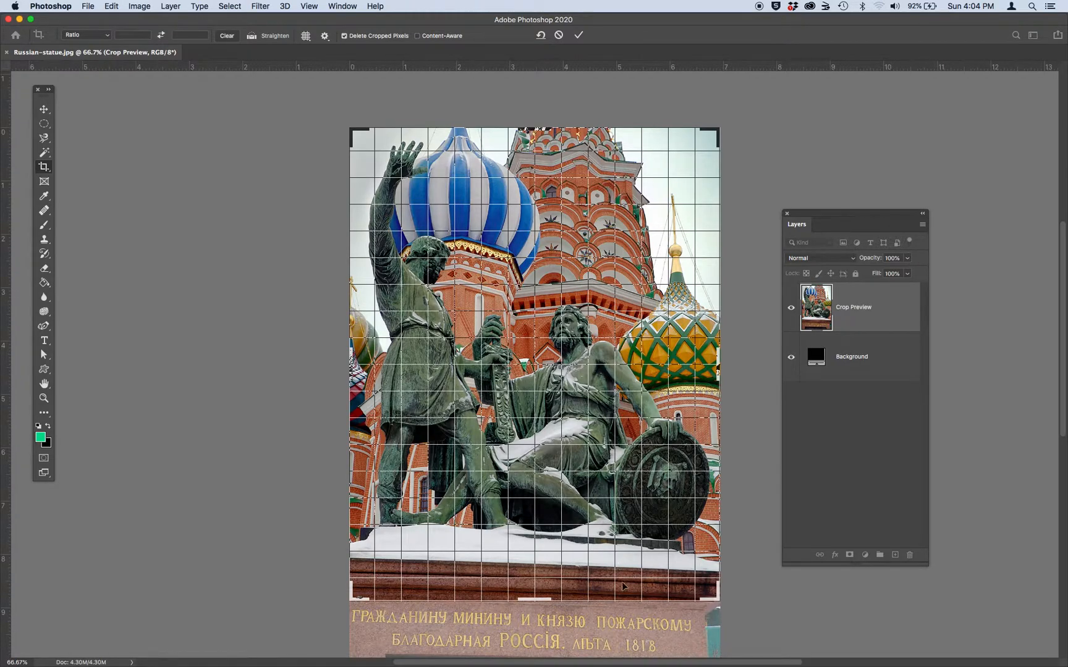
{"action": "left_click", "coordinate": [580, 37]}
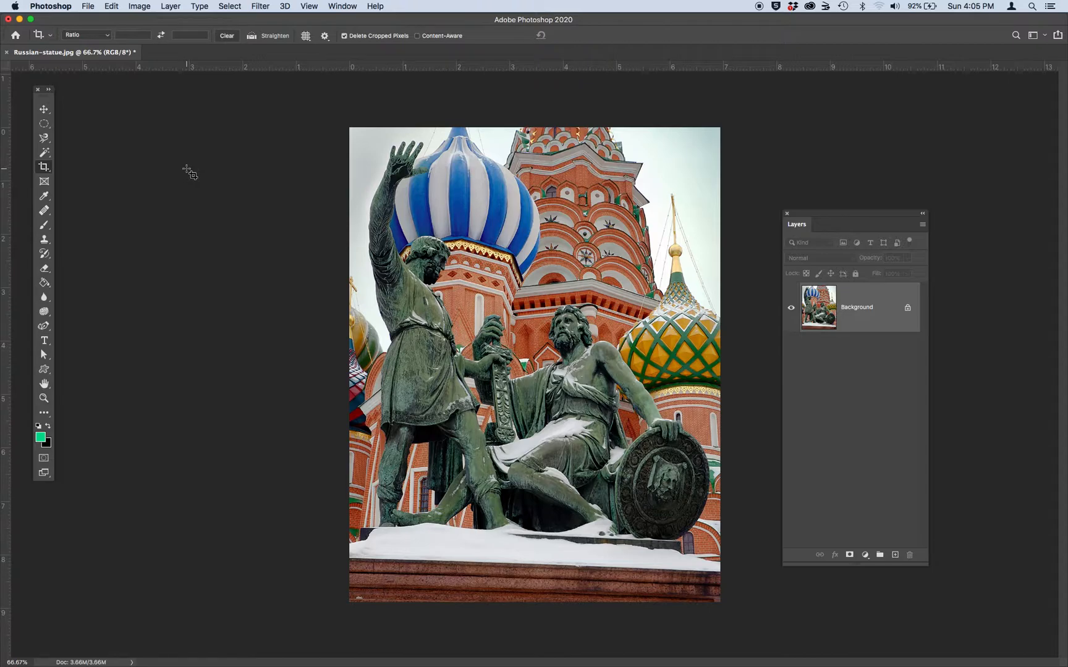
Check the cropped photo's image size with the width and height units changed from pixels to inches.
{"action": "left_click", "coordinate": [142, 5]}
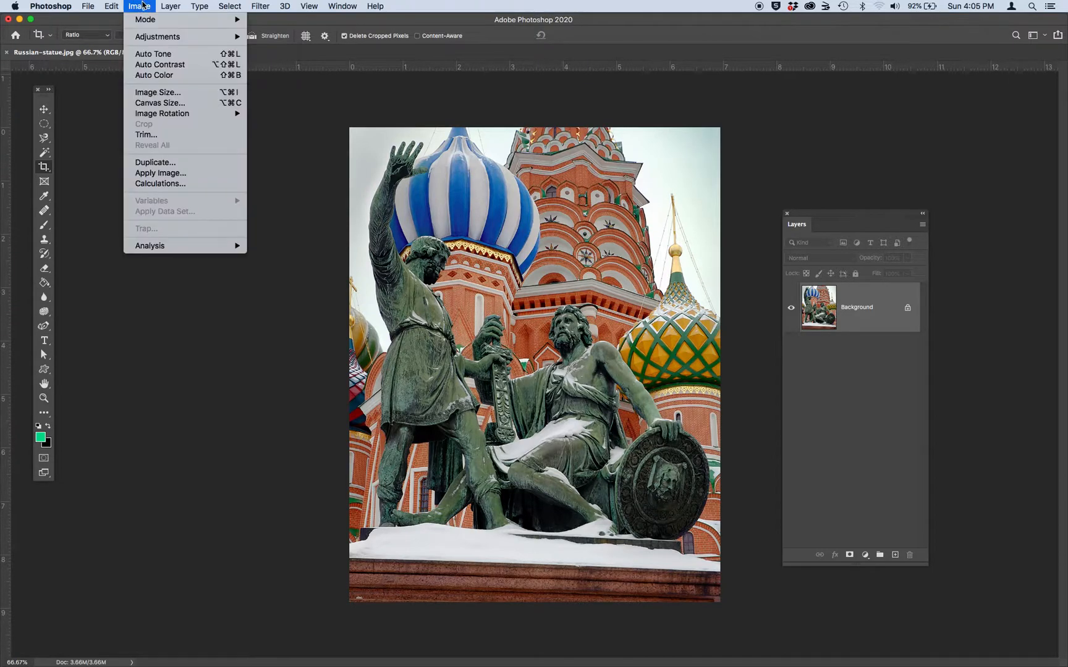
{"action": "left_click", "coordinate": [151, 90]}
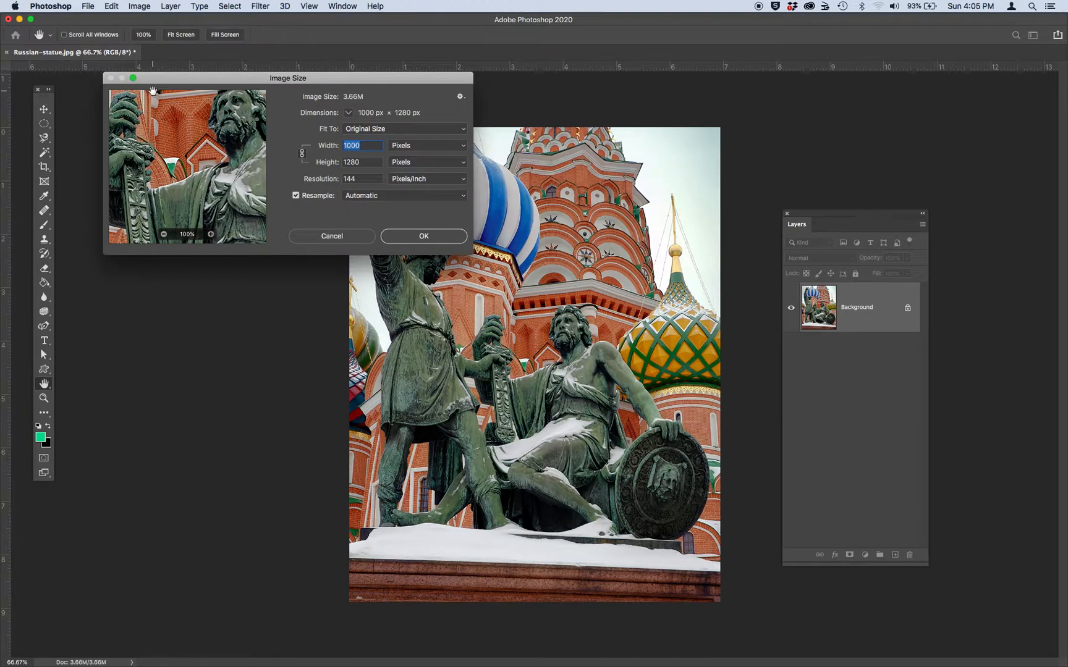
{"action": "left_click", "coordinate": [419, 146]}
{"action": "left_click", "coordinate": [411, 154]}
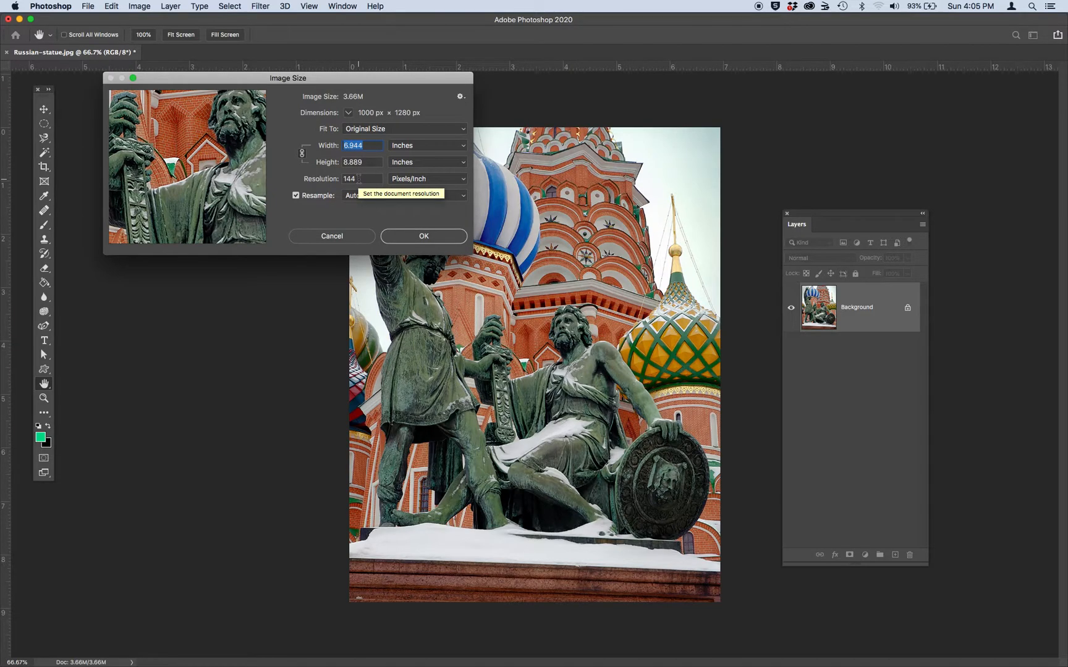
{"action": "left_click", "coordinate": [413, 237]}
Crop the photo to exactly 8 x 10 in at 144 px/in using W x H x Resolution, keeping the base of the pedestal ledge cut off.
{"action": "key", "text": "c"}
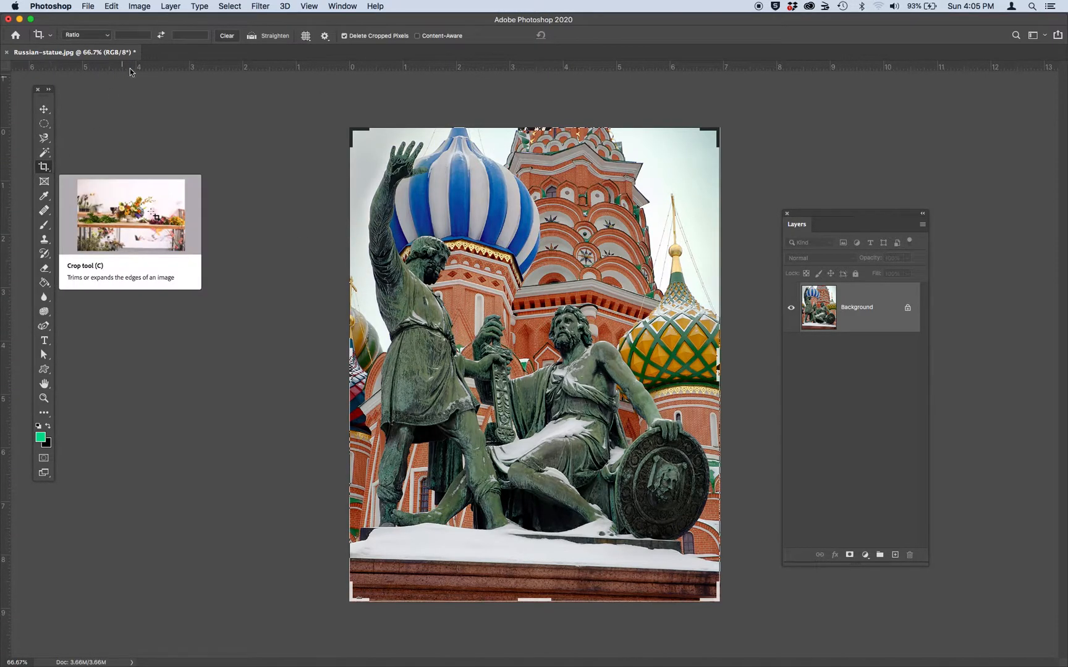
{"action": "left_click", "coordinate": [106, 36]}
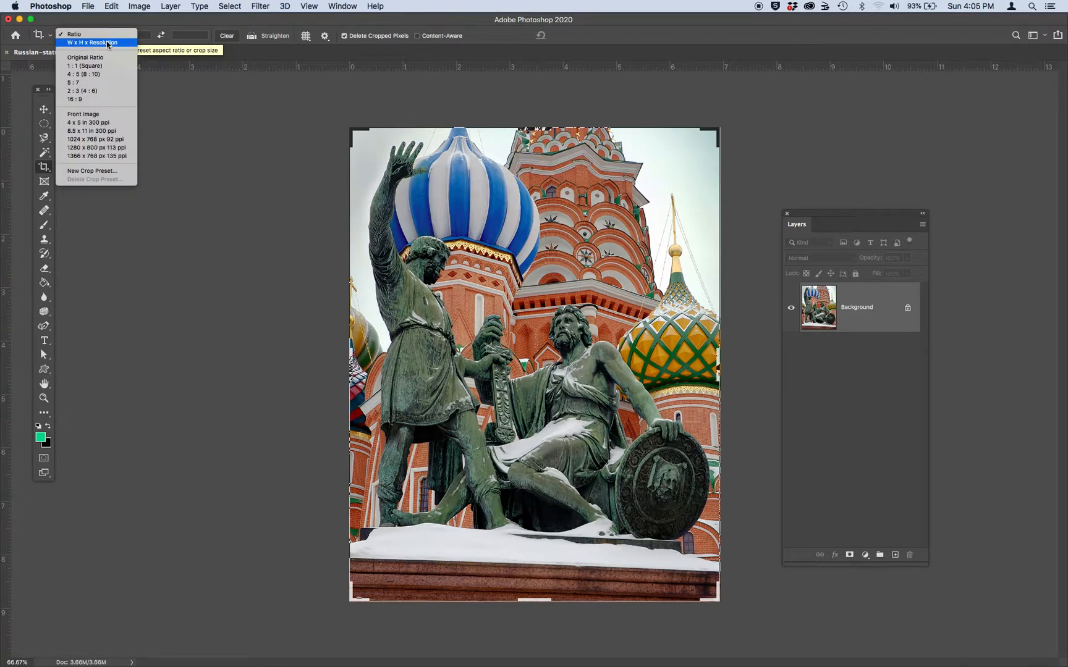
{"action": "left_click", "coordinate": [108, 44]}
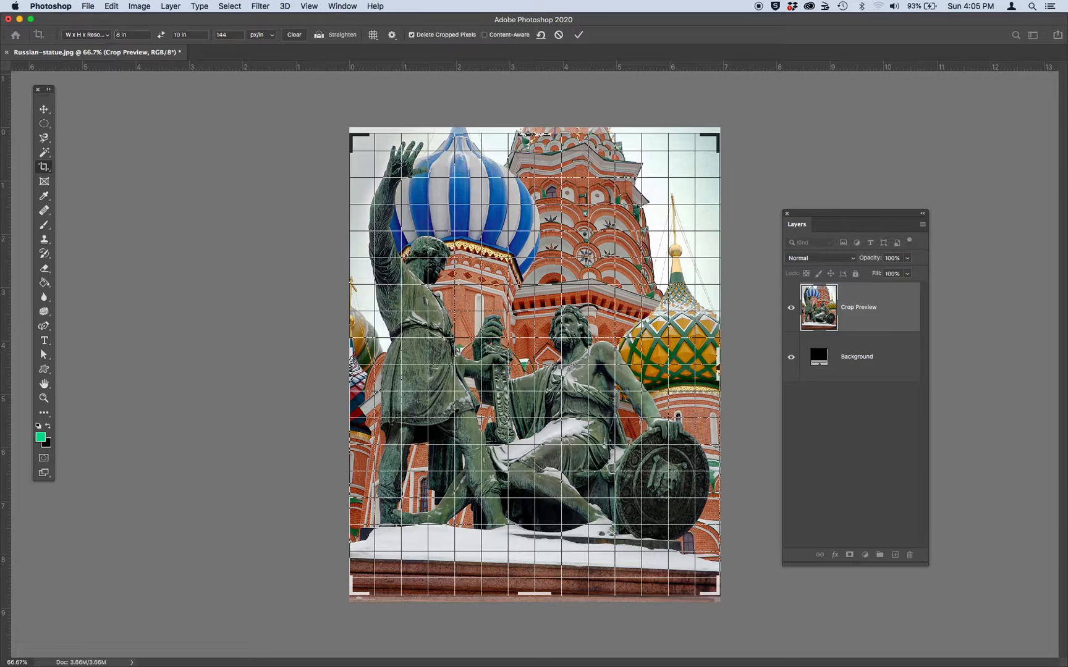
{"action": "left_click", "coordinate": [117, 34]}
{"action": "type", "text": "8"}
{"action": "key", "text": "Tab"}
{"action": "type", "text": "10"}
{"action": "key", "text": "Tab"}
{"action": "type", "text": "144"}
{"action": "left_click_drag", "start_coordinate": [577, 194], "coordinate": [574, 196]}
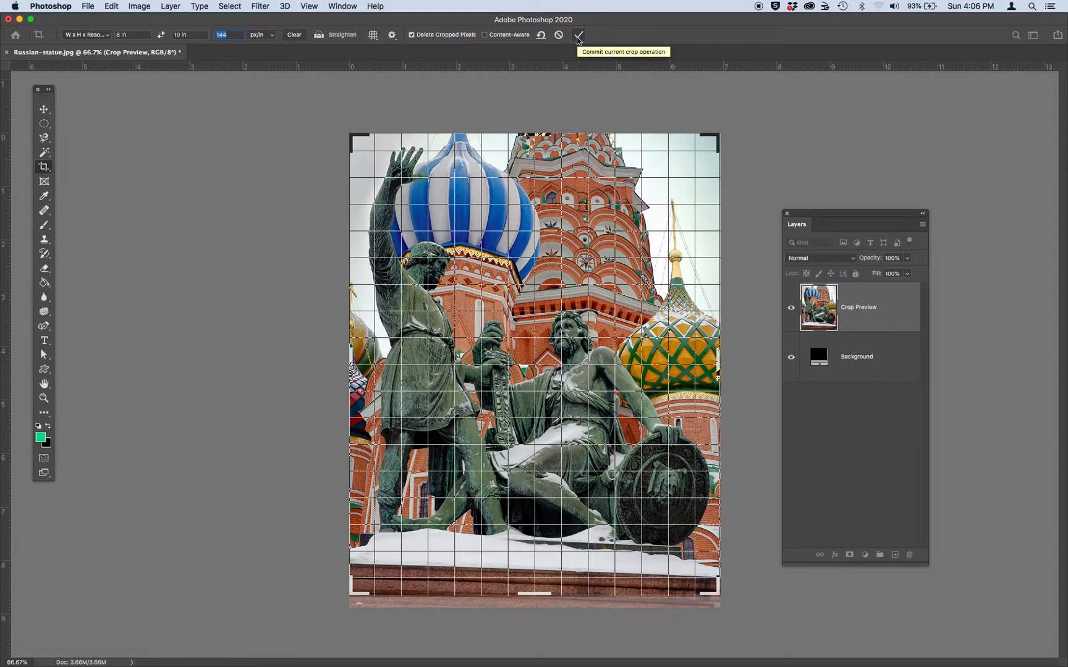
{"action": "left_click", "coordinate": [578, 39]}
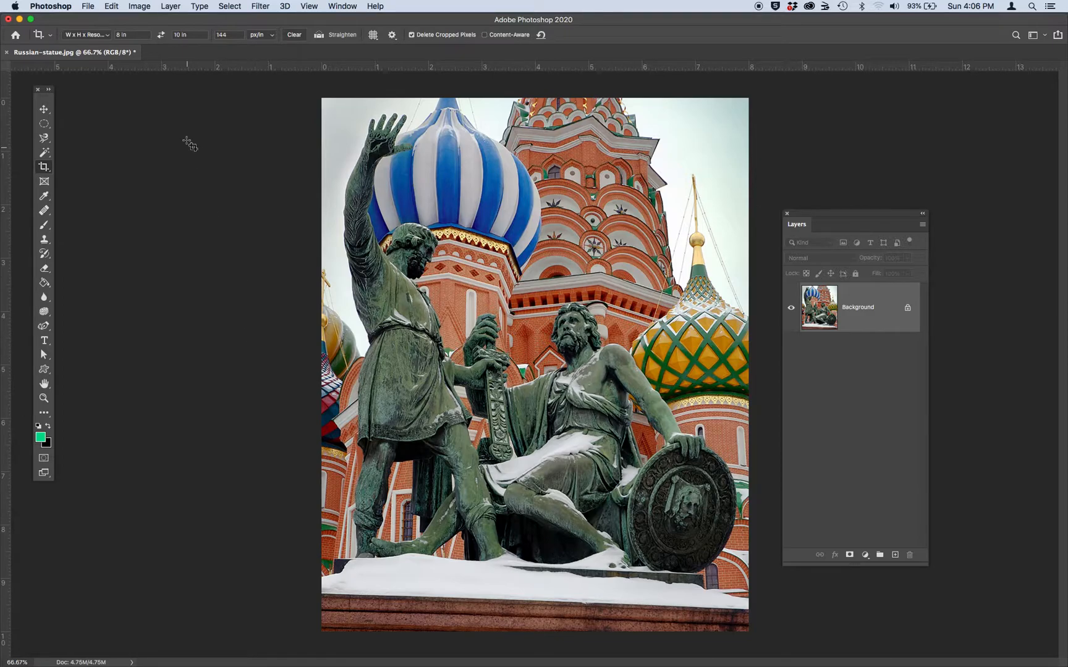
Check the image size and resolution after the fixed-size crop.
{"action": "left_click", "coordinate": [137, 6]}
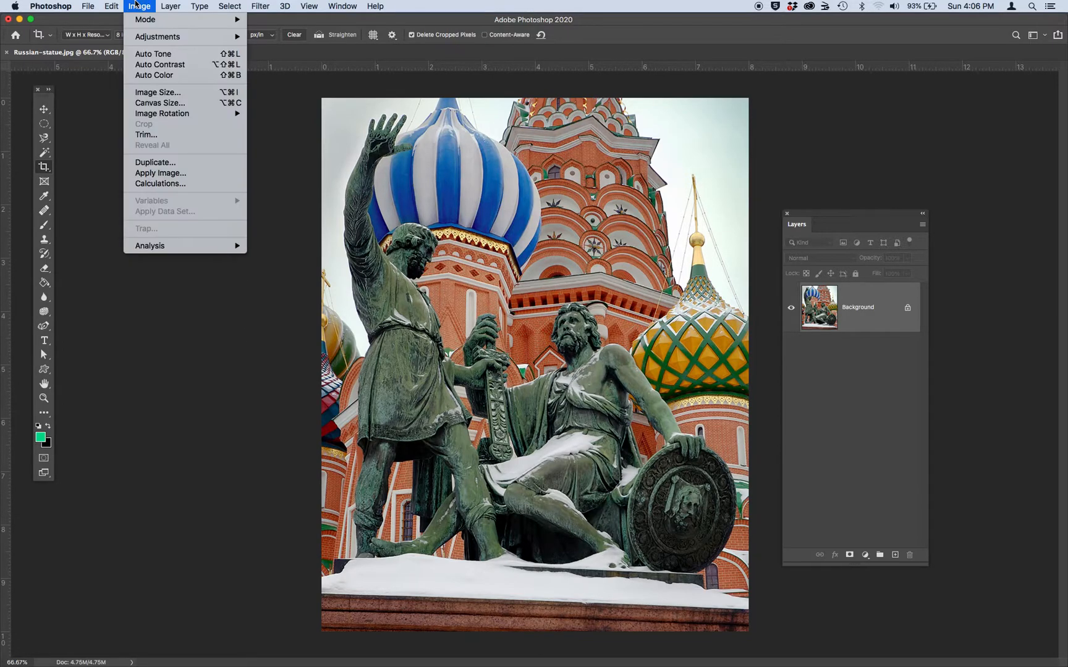
{"action": "left_click", "coordinate": [148, 92]}
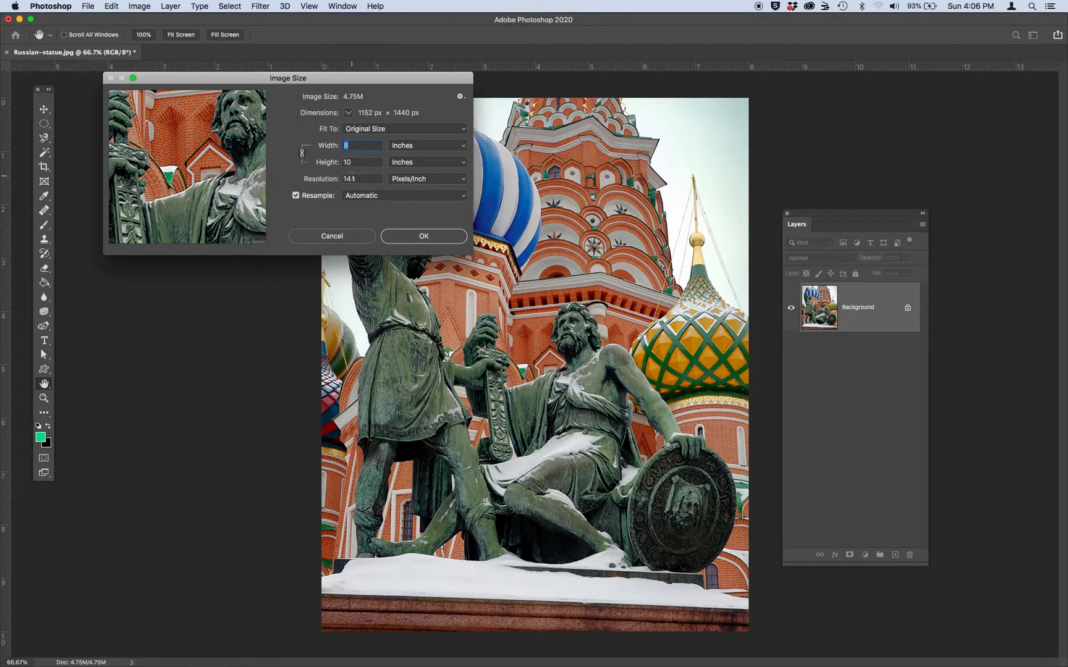
{"action": "left_click", "coordinate": [421, 238]}
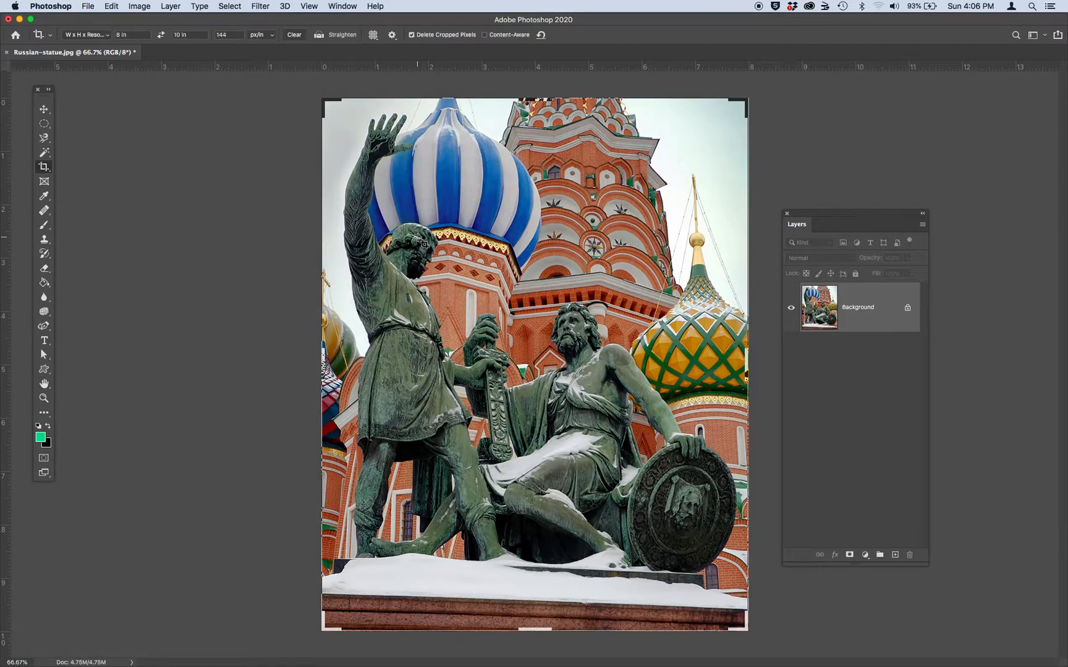
Switch to the Move tool and duplicate the Background layer.
{"action": "left_click", "coordinate": [44, 110]}
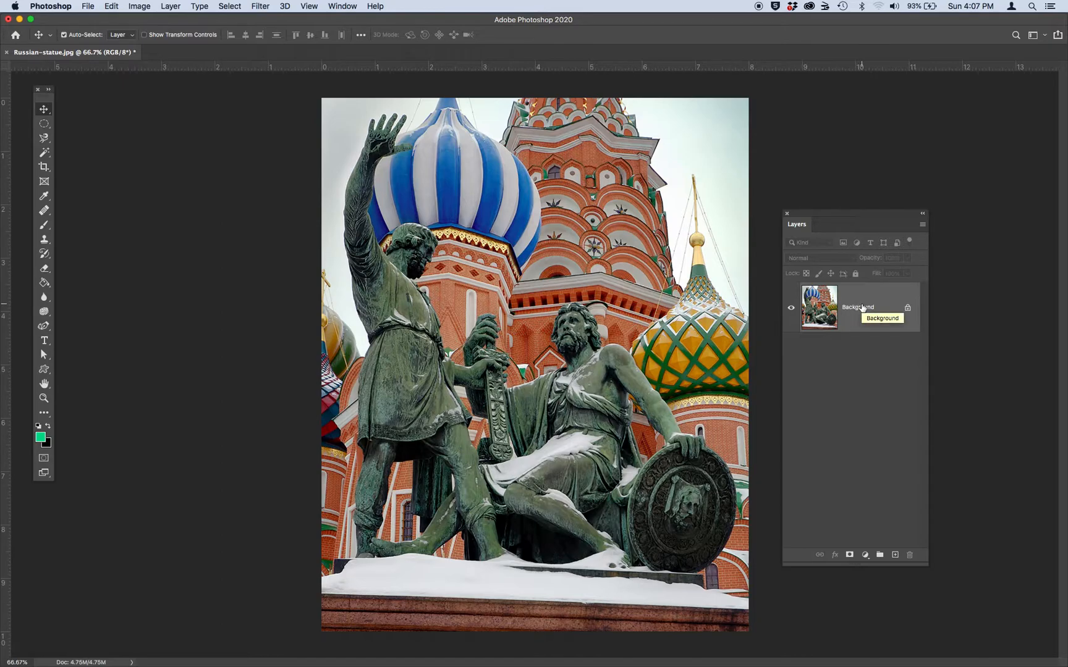
{"action": "key", "text": "ctrl+j"}
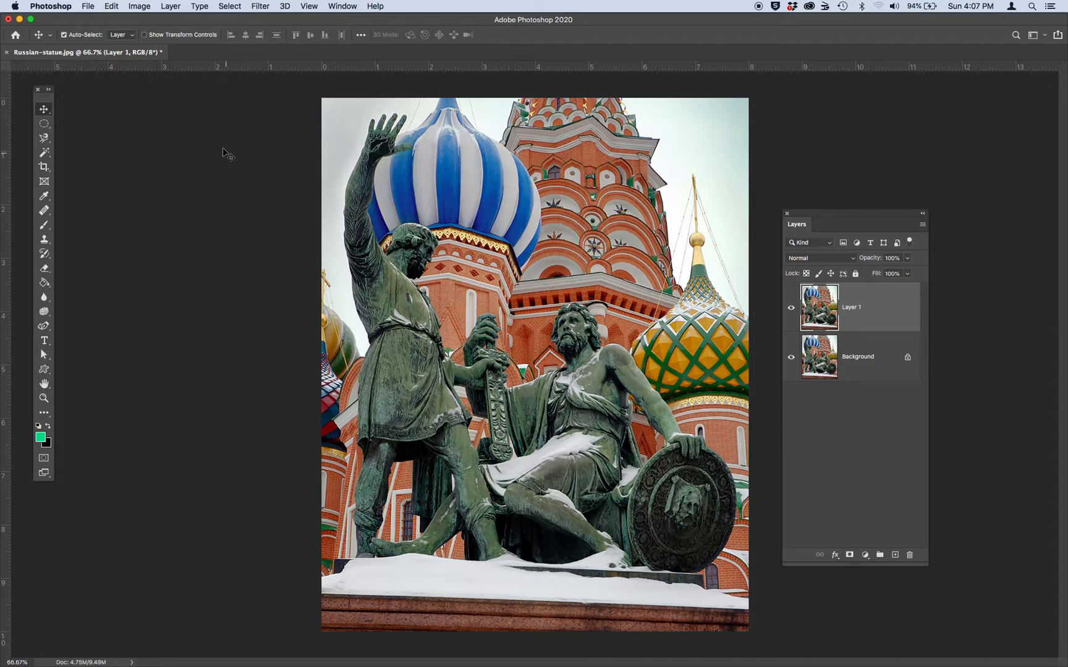
Set the canvas size to extend by a relative 2 inches in width and 2 inches in height, anchored at the center.
{"action": "left_click", "coordinate": [140, 6]}
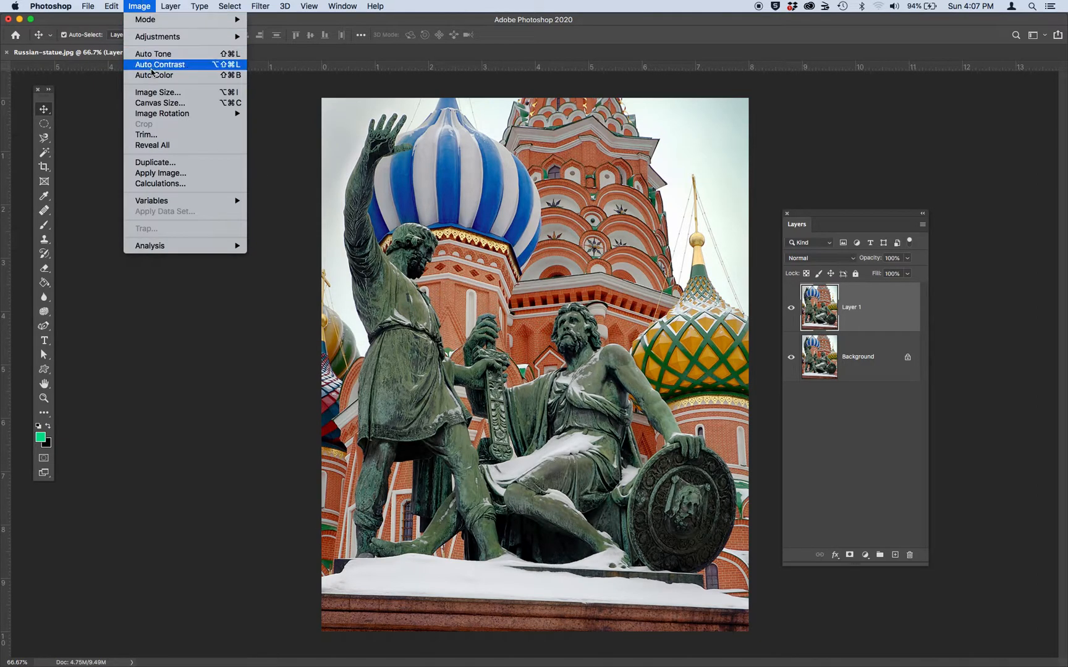
{"action": "left_click", "coordinate": [157, 103]}
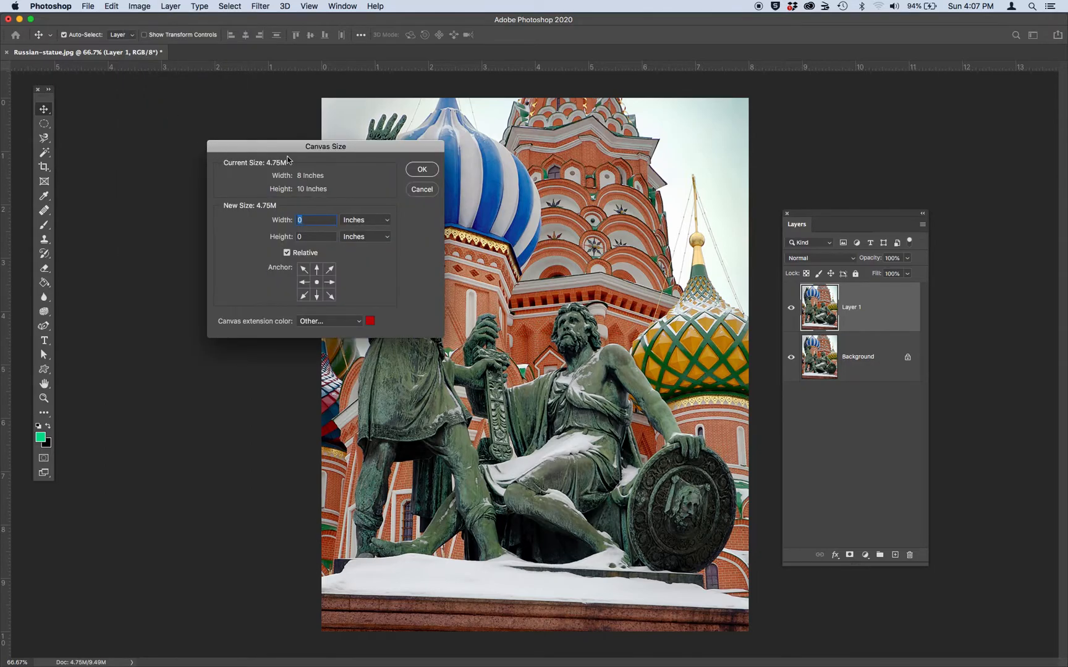
{"action": "left_click_drag", "start_coordinate": [287, 148], "coordinate": [332, 154]}
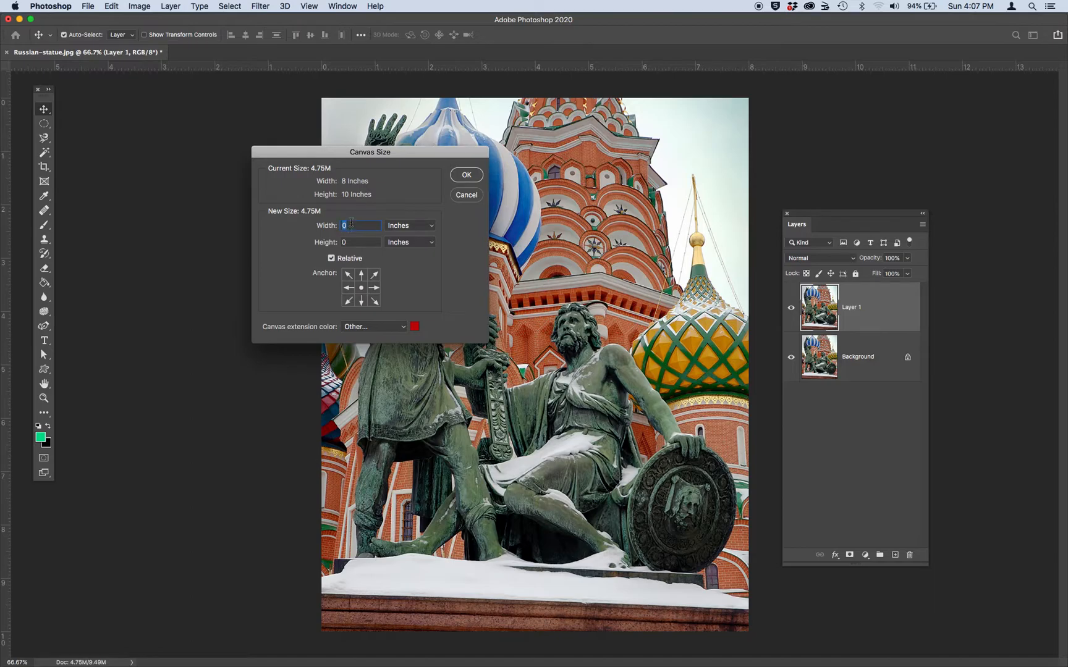
{"action": "type", "text": "2"}
{"action": "key", "text": "Tab"}
{"action": "type", "text": "2"}
Set the canvas extension color to dark red 6c0a0d and apply the canvas extension.
{"action": "left_click", "coordinate": [415, 327]}
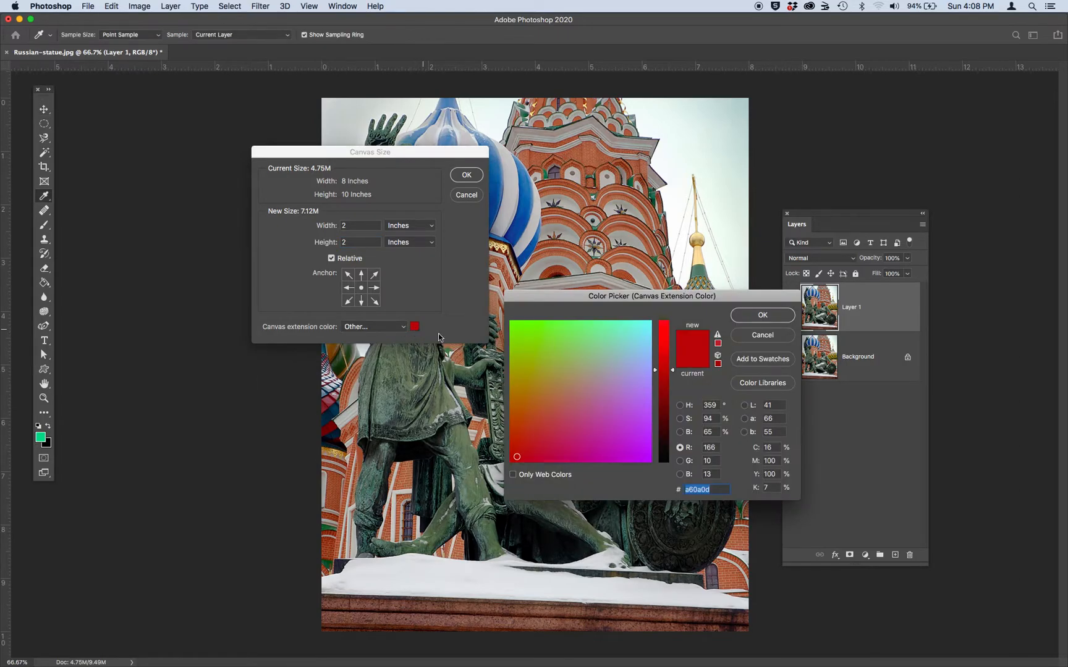
{"action": "left_click_drag", "start_coordinate": [673, 370], "coordinate": [671, 404]}
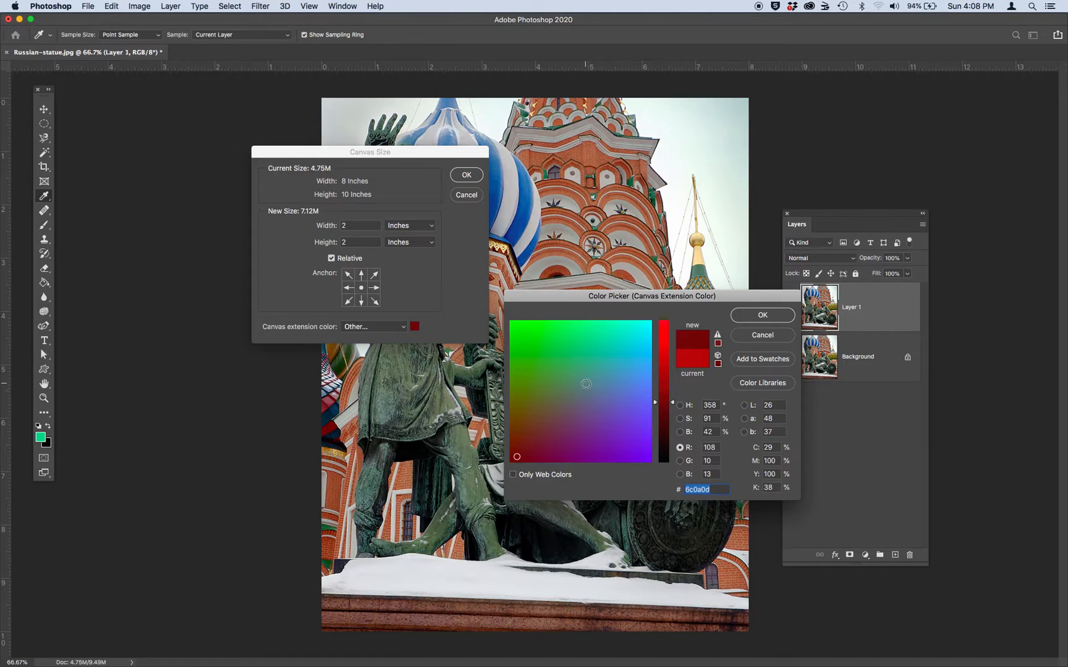
{"action": "left_click", "coordinate": [777, 318]}
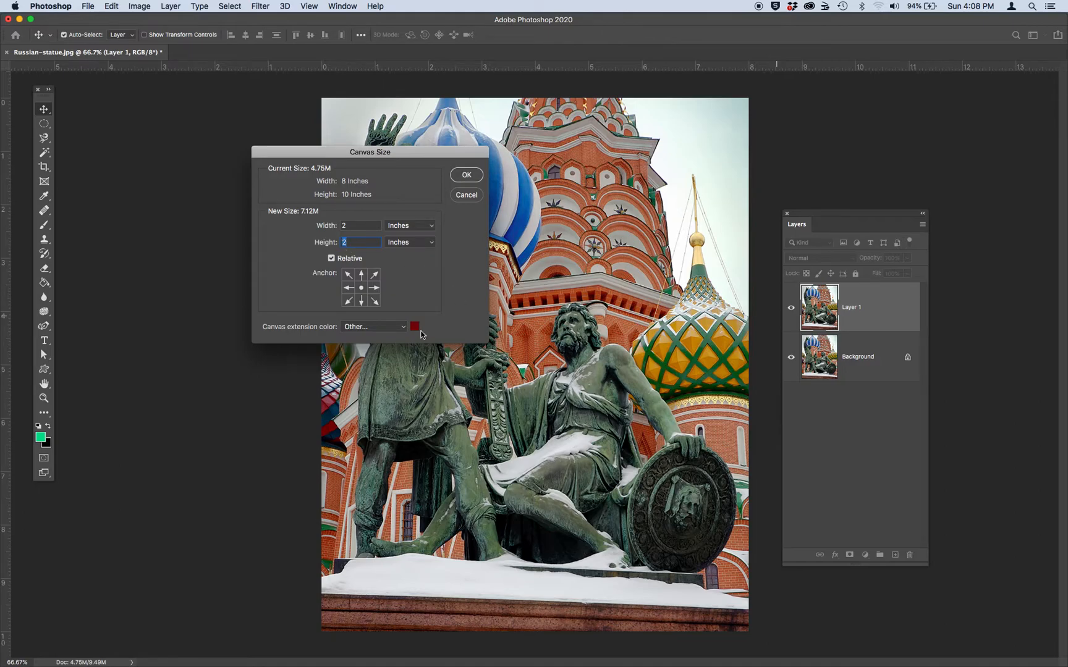
{"action": "left_click", "coordinate": [467, 177]}
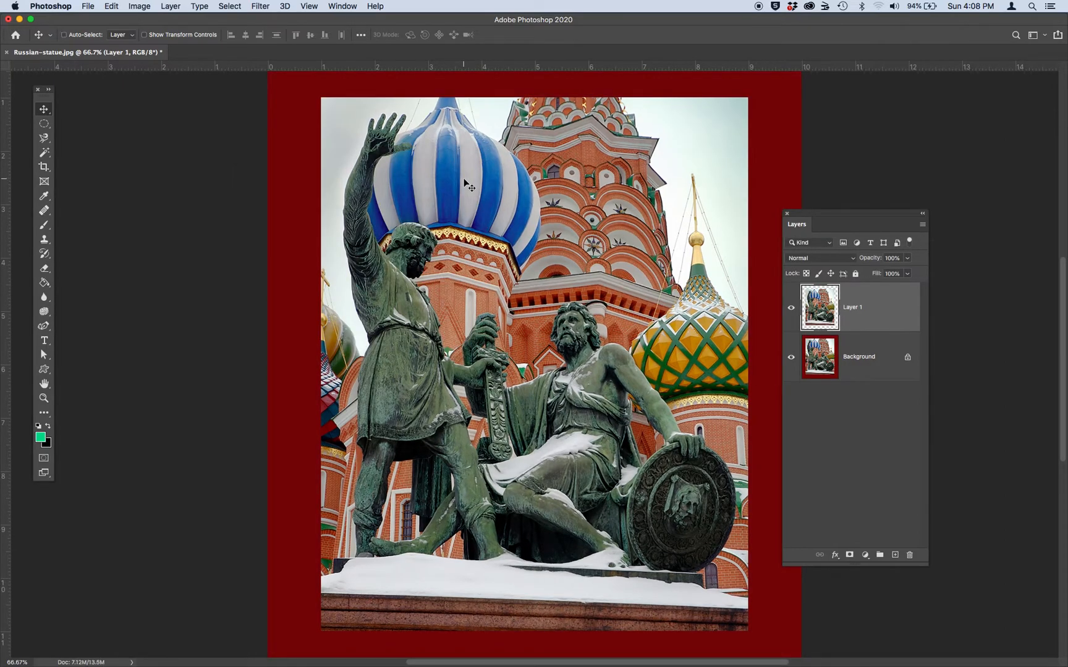
View the whole bordered picture and check its overall image size.
{"action": "key", "text": "super+minus"}
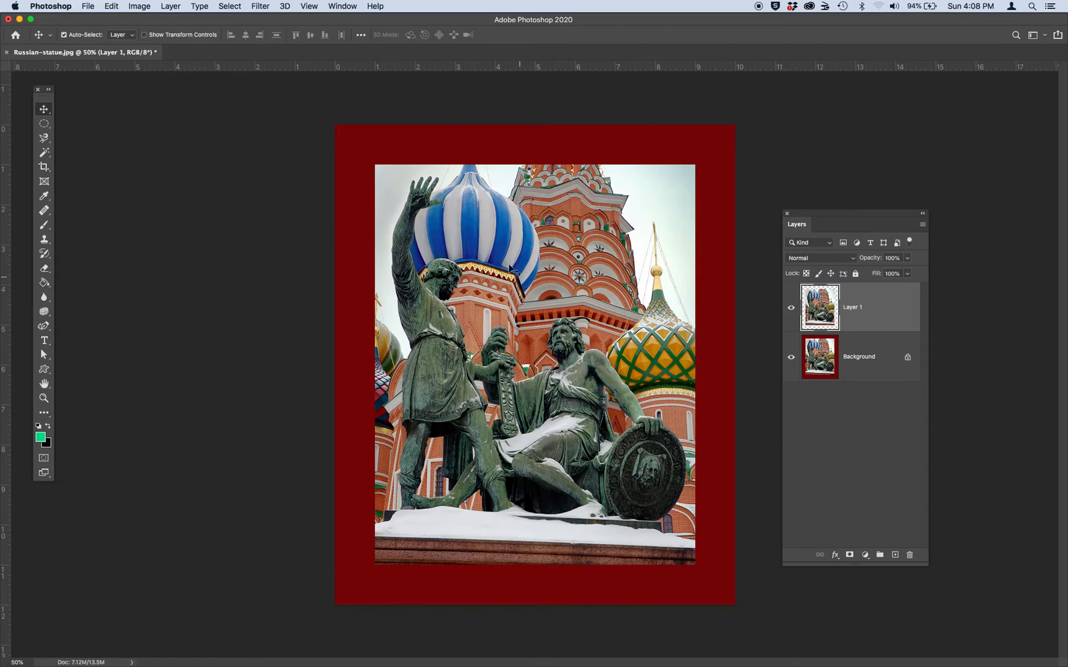
{"action": "left_click", "coordinate": [137, 6]}
{"action": "left_click", "coordinate": [154, 93]}
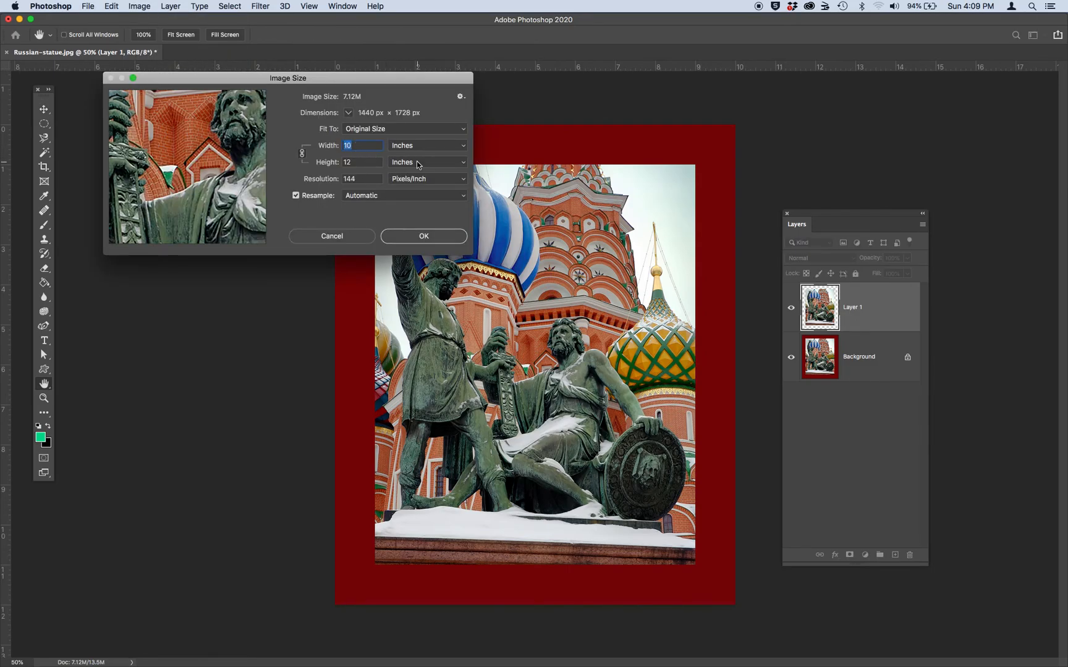
{"action": "left_click", "coordinate": [434, 240]}
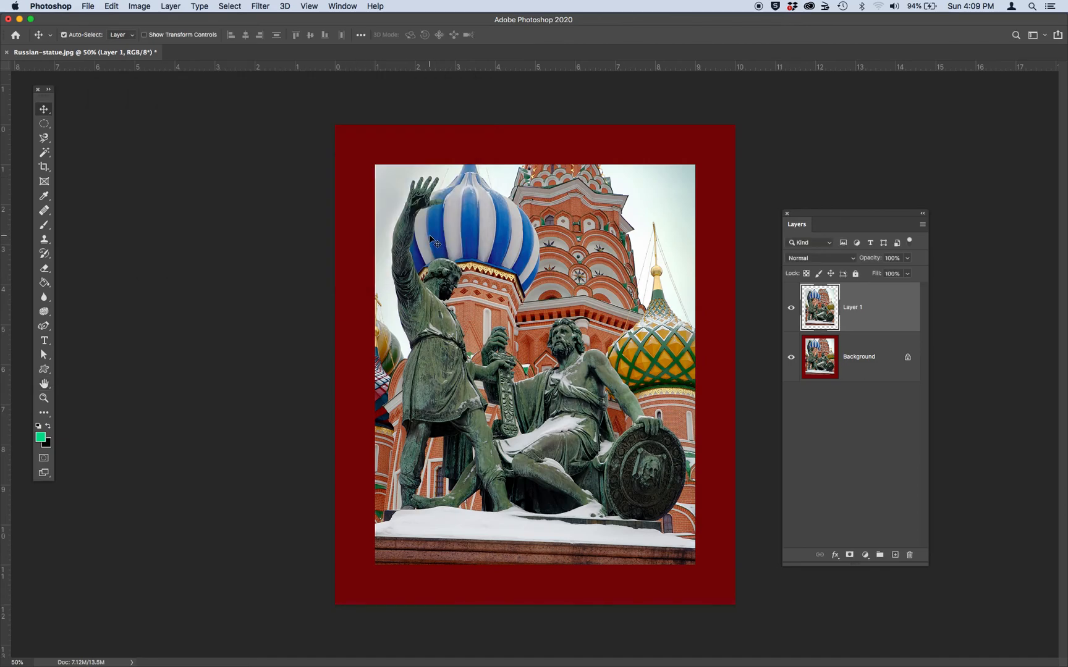